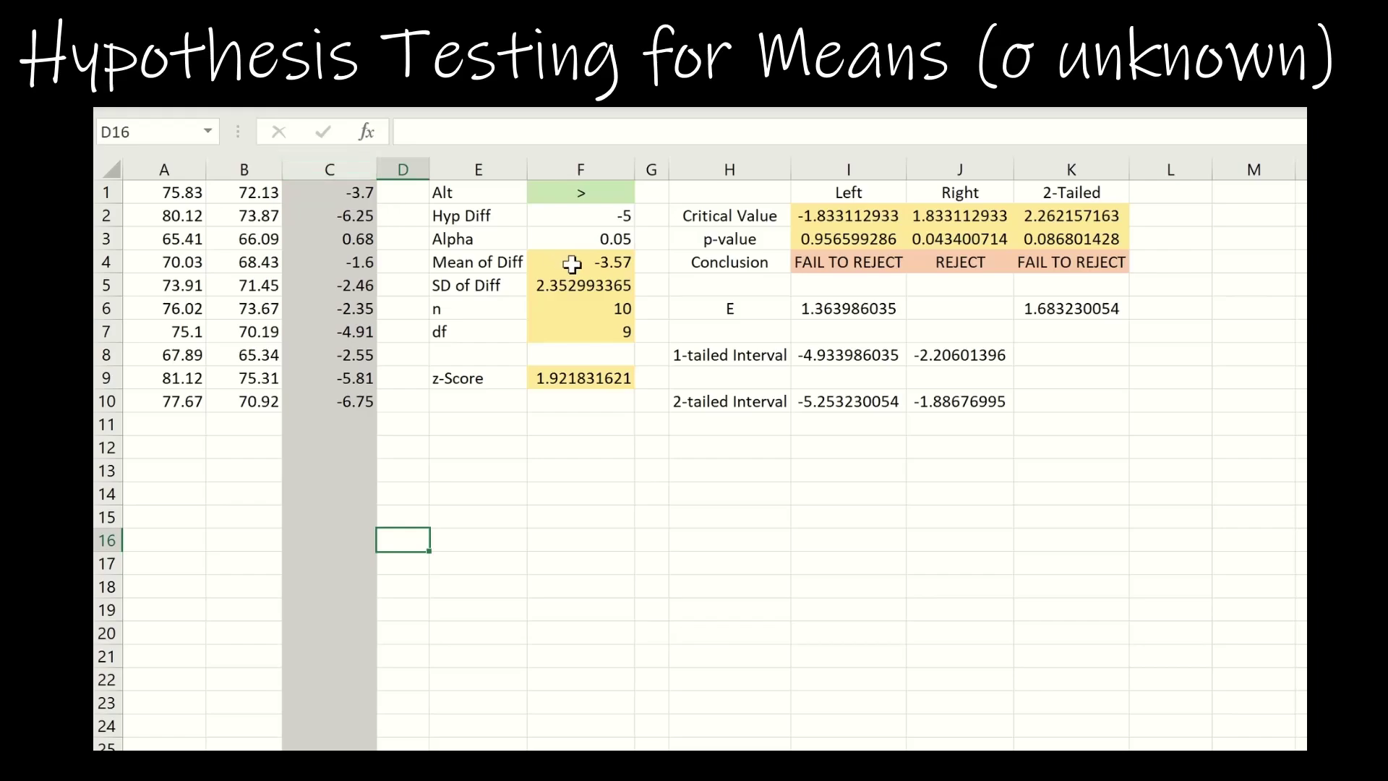
# Check the mean, standard deviation, sample size and degrees of freedom formulas in F4:F7
pyautogui.click(572, 263)
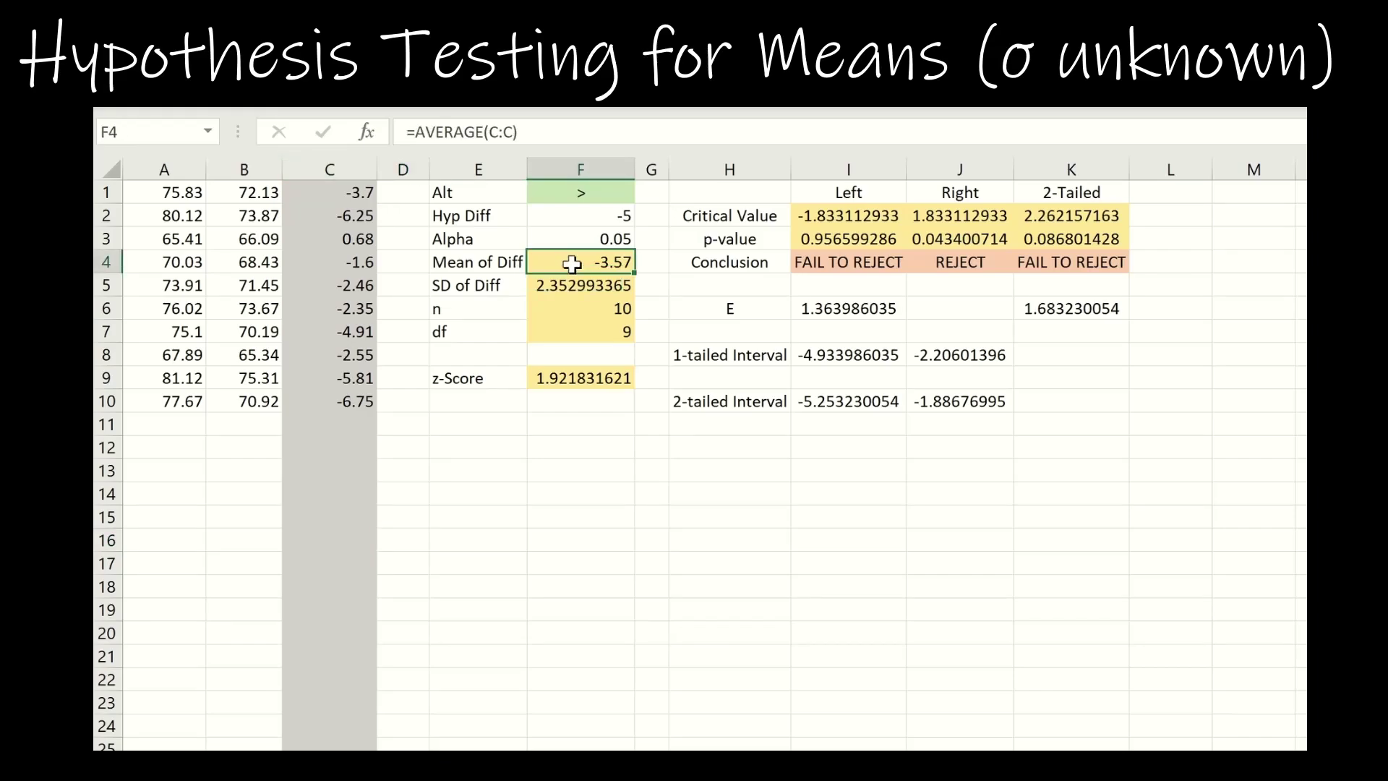
pyautogui.click(573, 287)
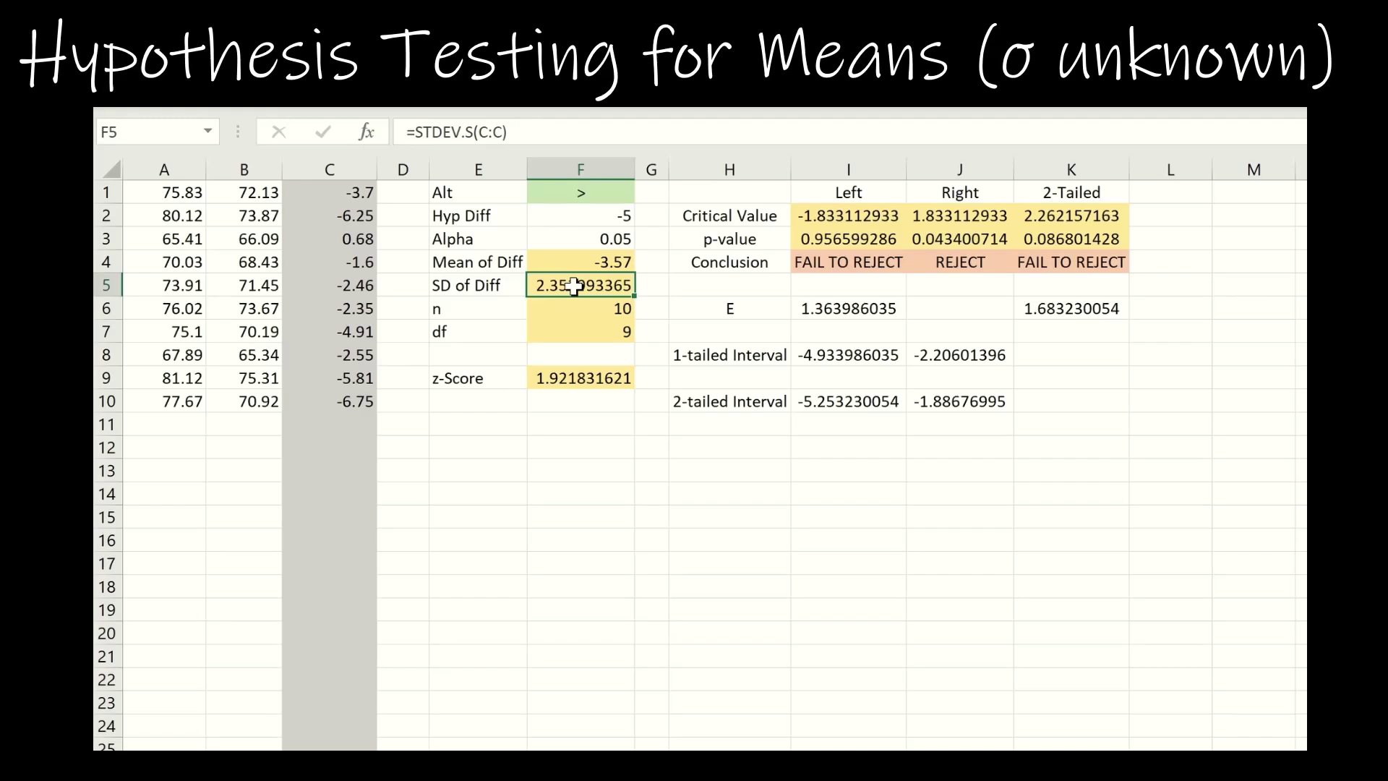
pyautogui.click(576, 305)
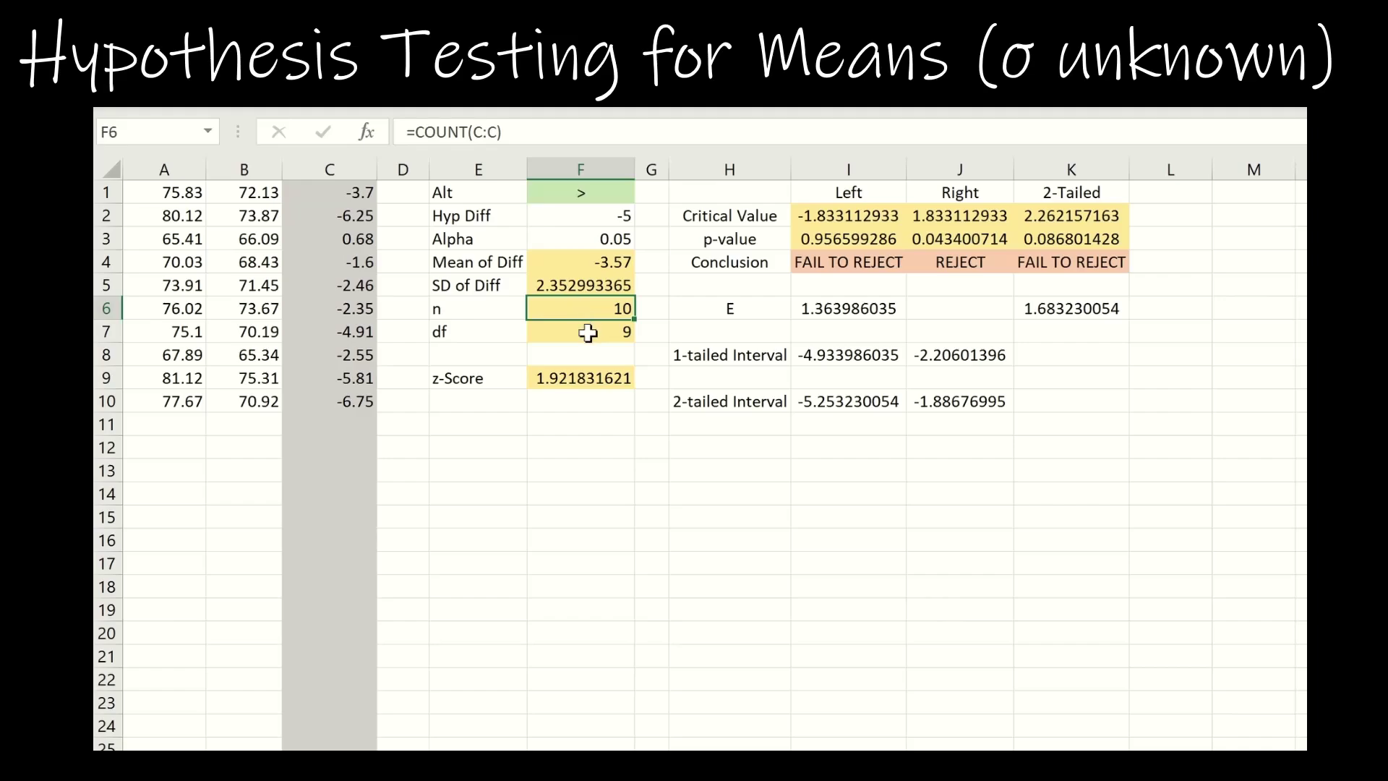
pyautogui.click(587, 332)
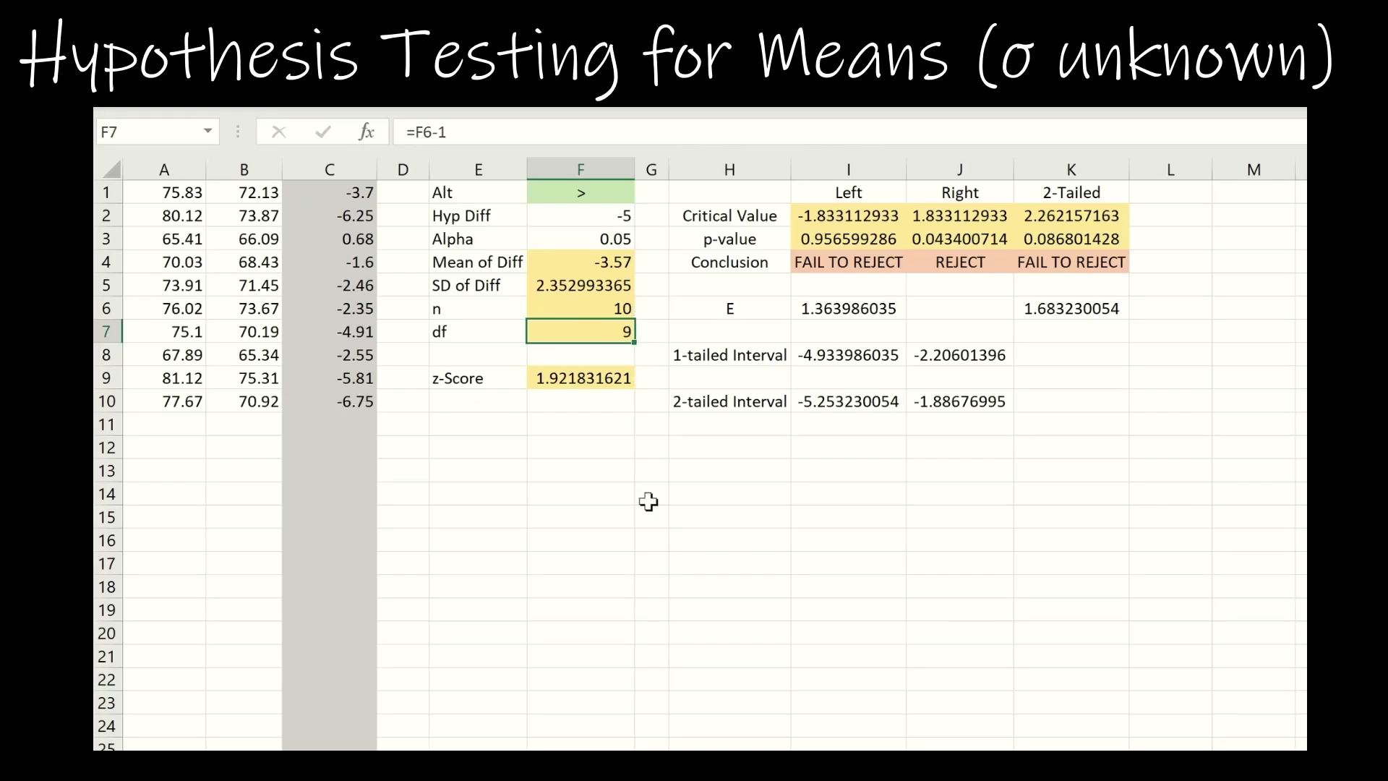
# Change the E9 label from z-Score to t-Score, then move to the F9 value
pyautogui.click(453, 375)
pyautogui.click(412, 133)
pyautogui.press('BackSpace')
pyautogui.write('t')
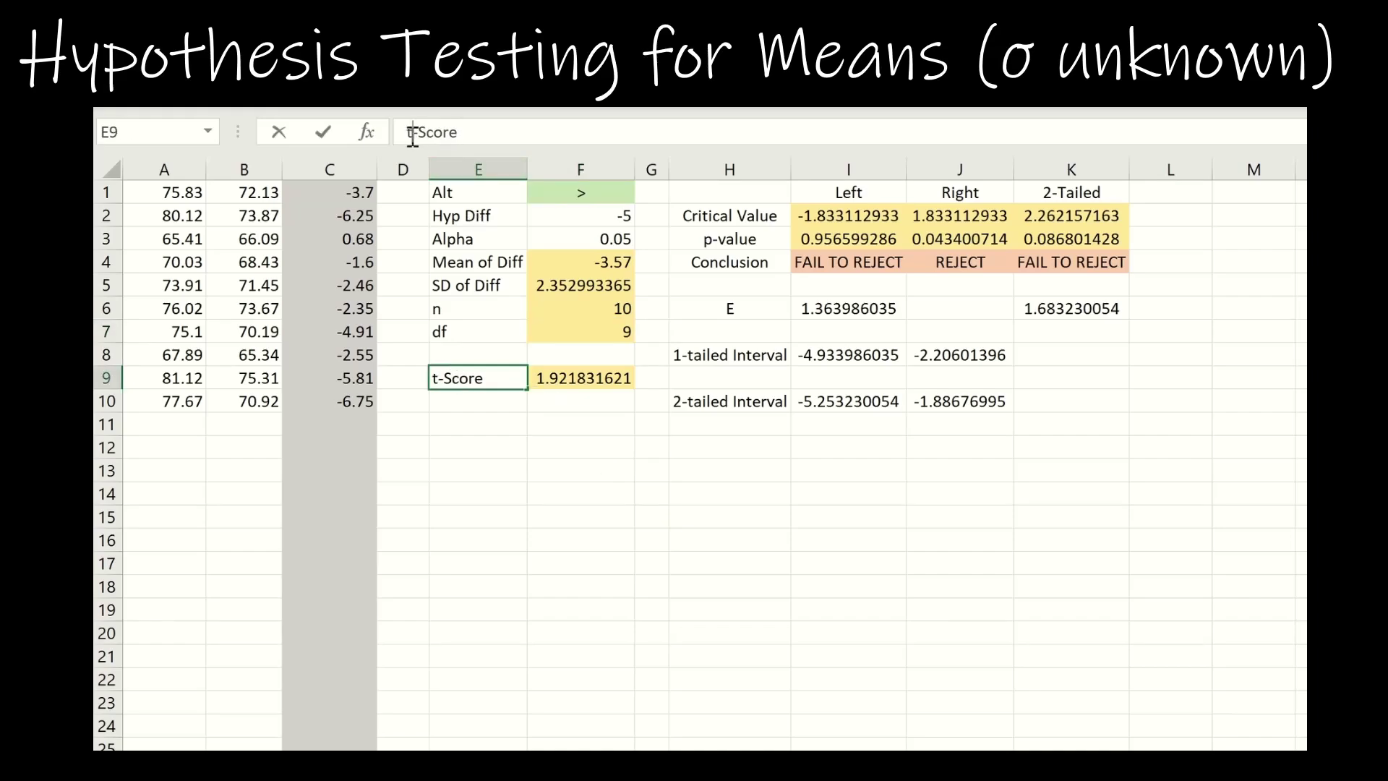
pyautogui.press('Return')
pyautogui.press('Up')
pyautogui.press('Right')
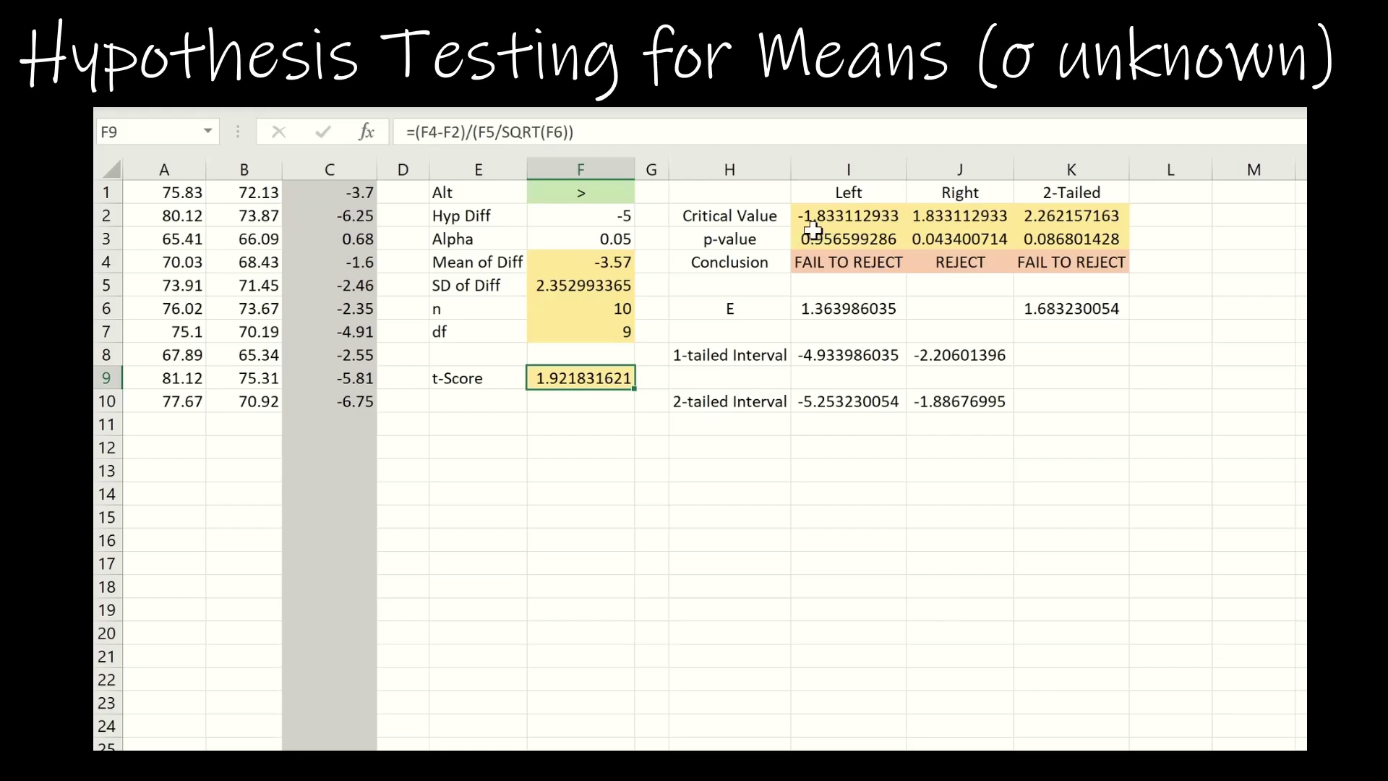
pyautogui.click(836, 221)
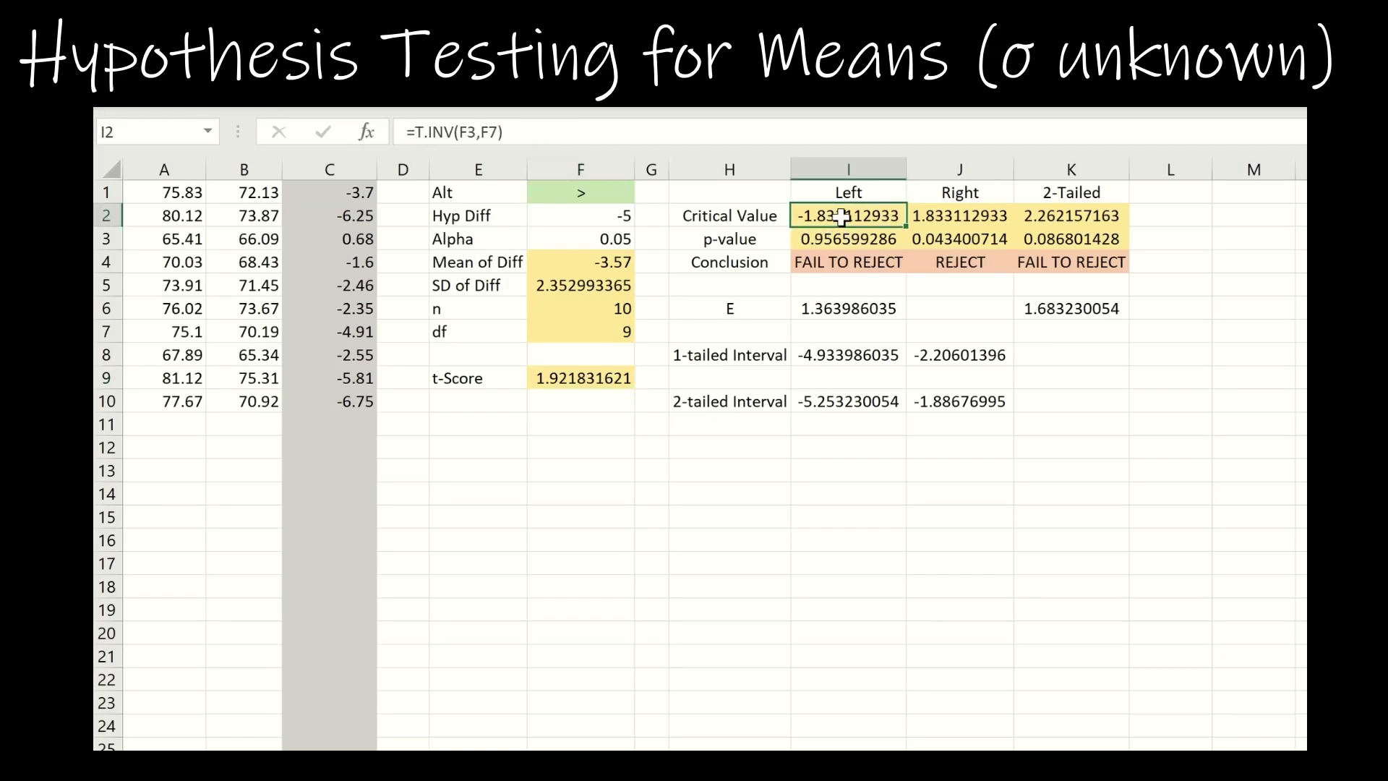
pyautogui.press('Right')
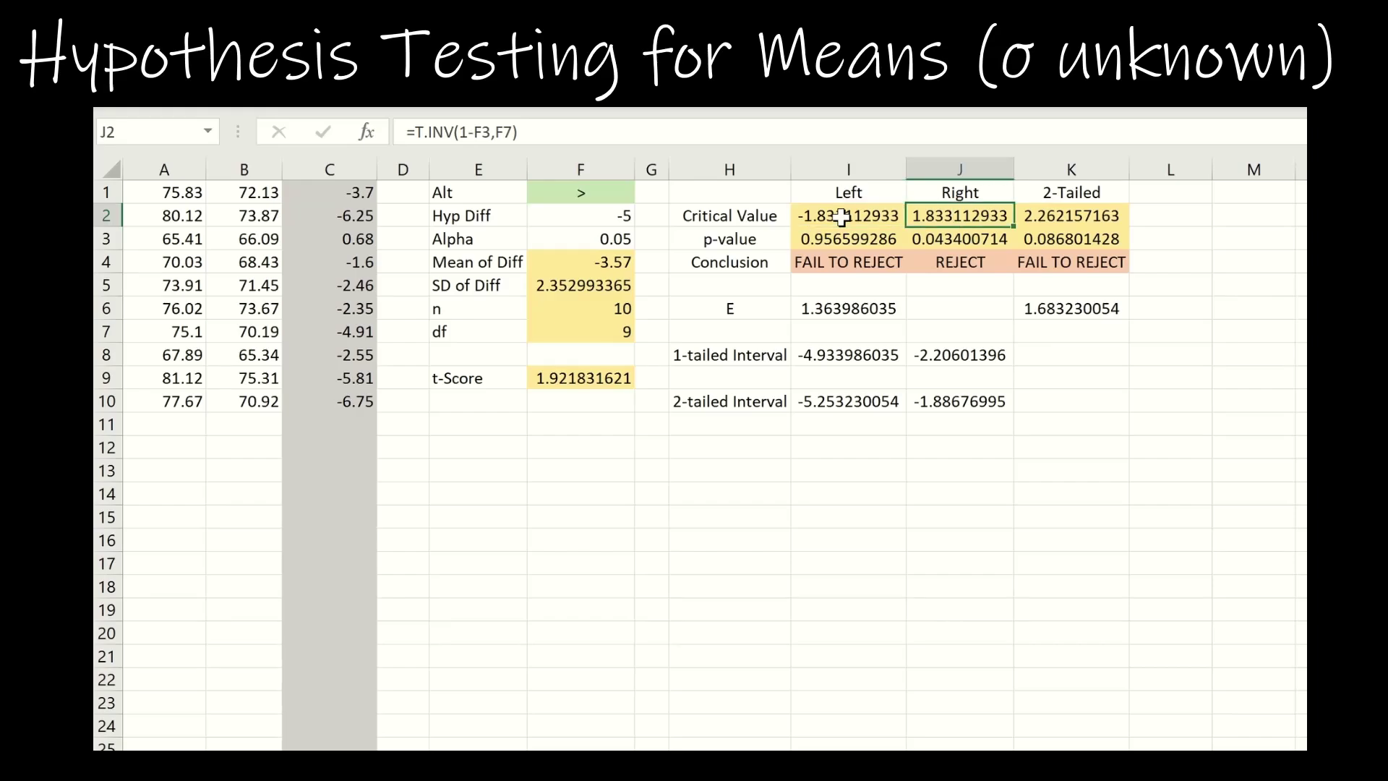
pyautogui.press('Right')
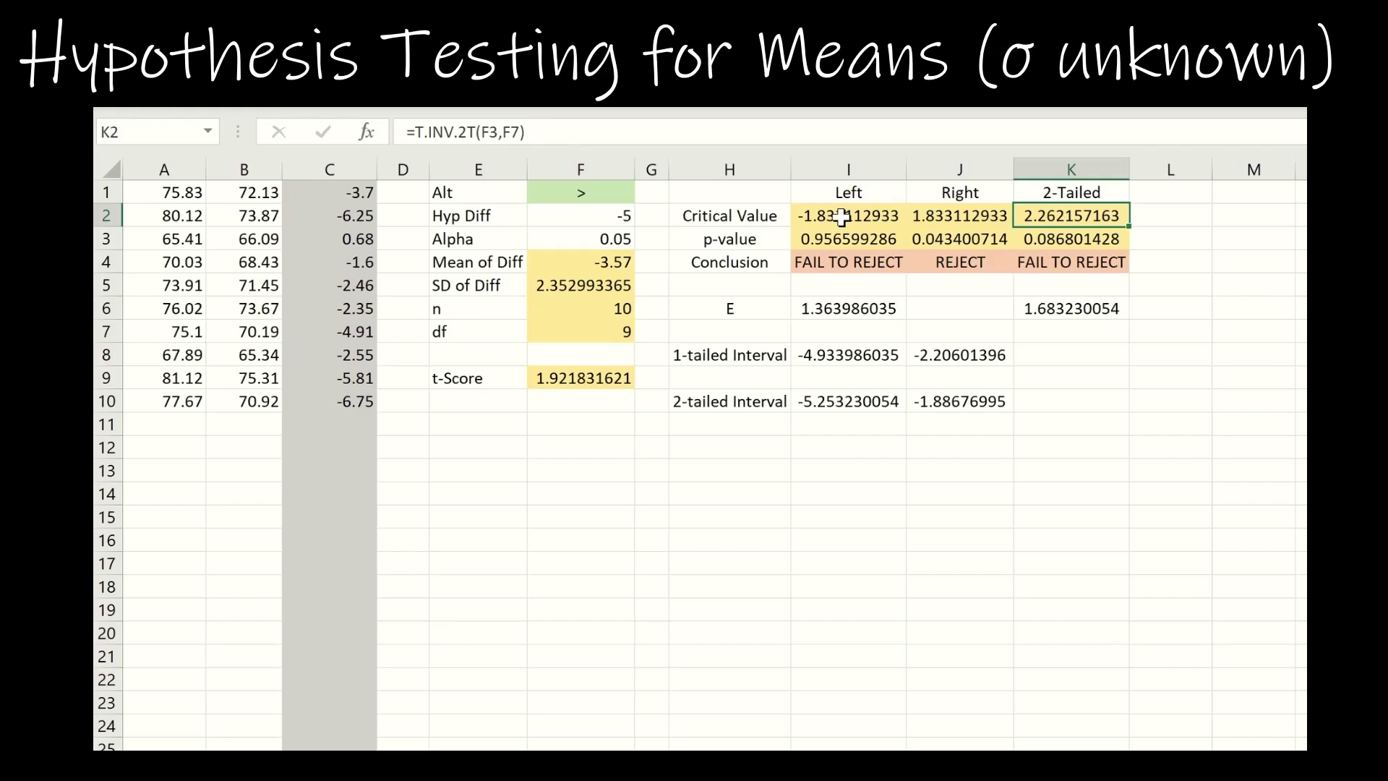
pyautogui.click(853, 238)
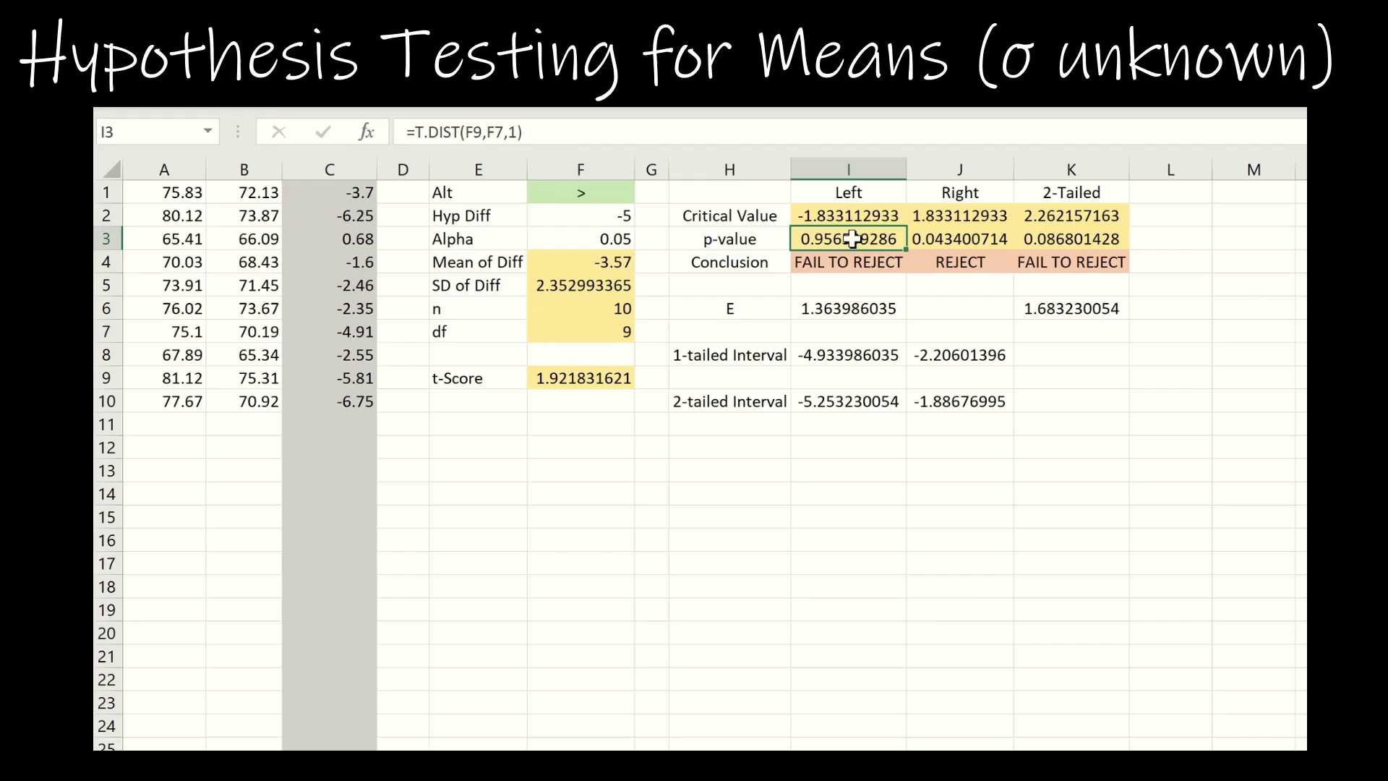
pyautogui.press('Right')
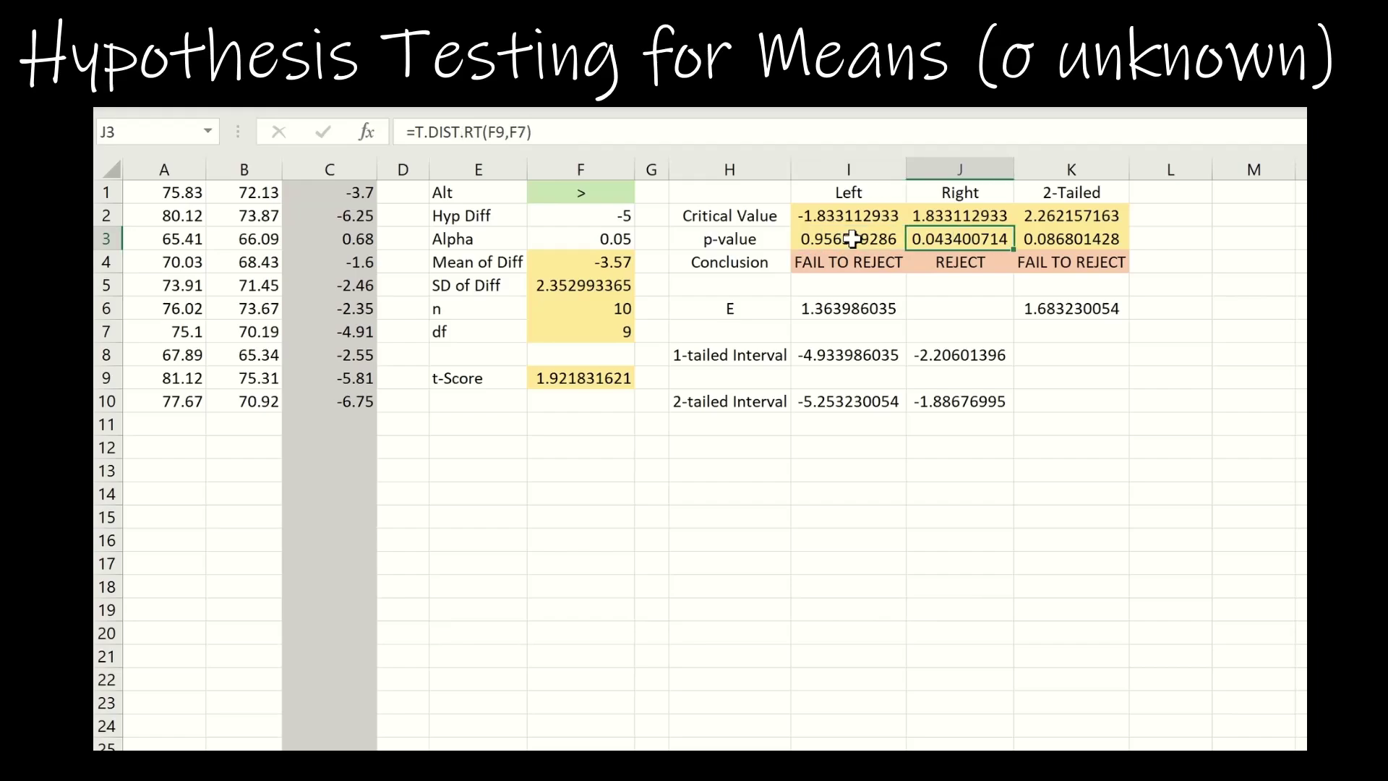
pyautogui.press('Right')
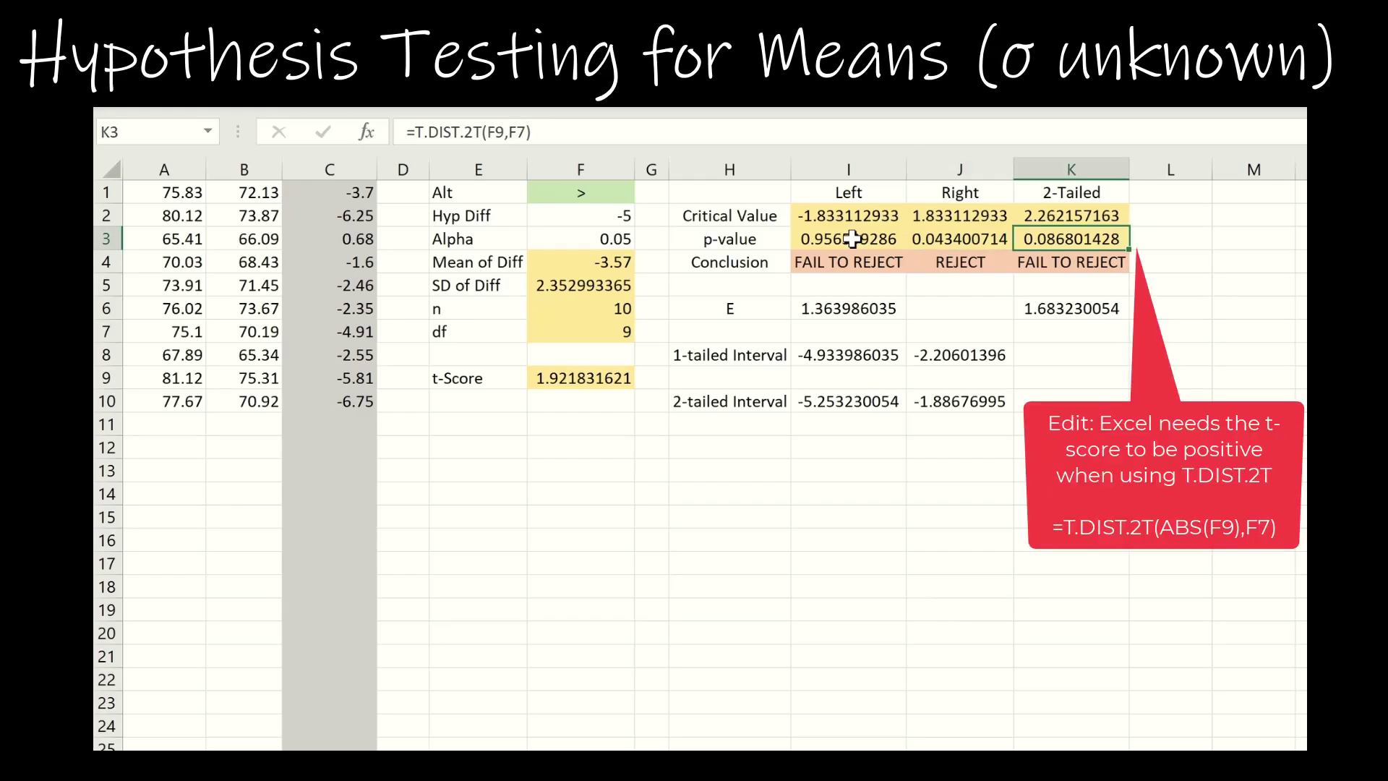
pyautogui.press('Down')
pyautogui.press('Left')
pyautogui.press('Left')
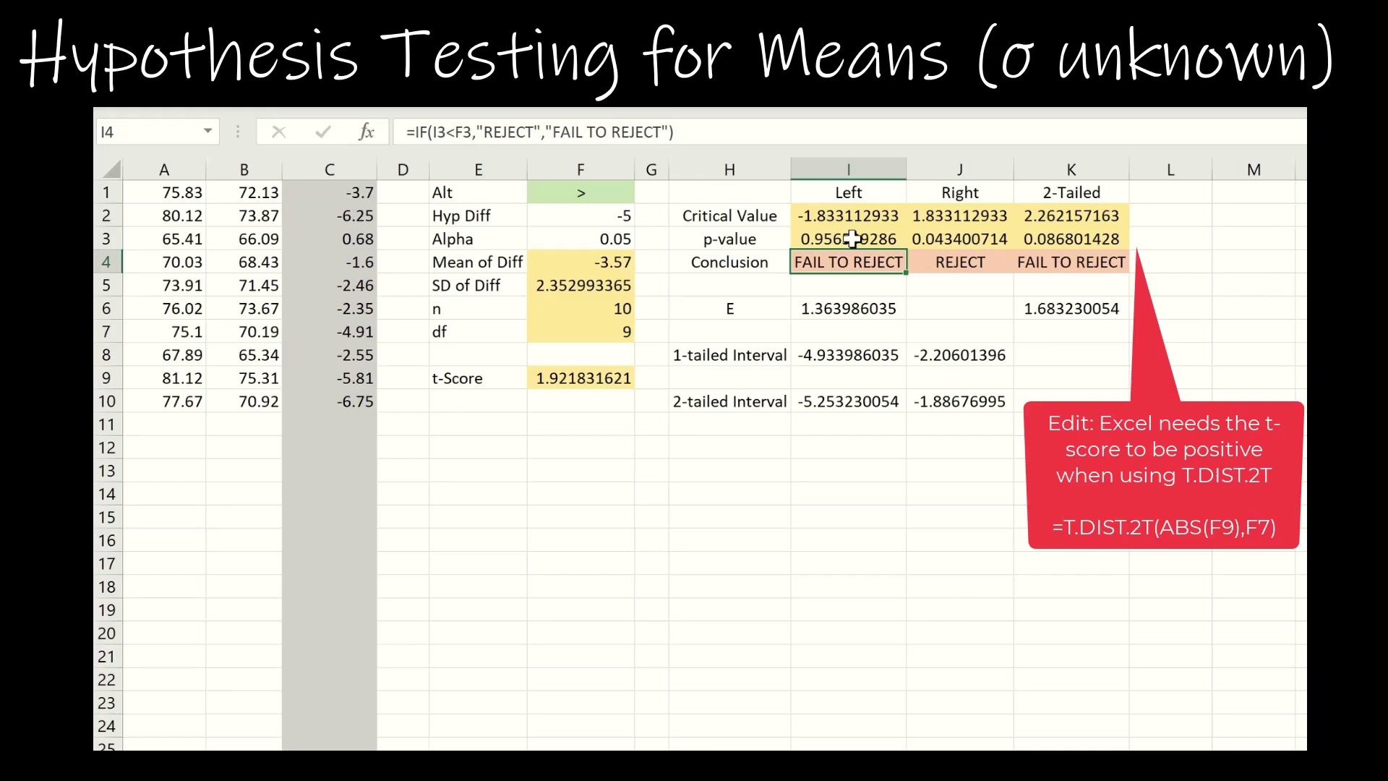
pyautogui.press('Right')
pyautogui.press('Right')
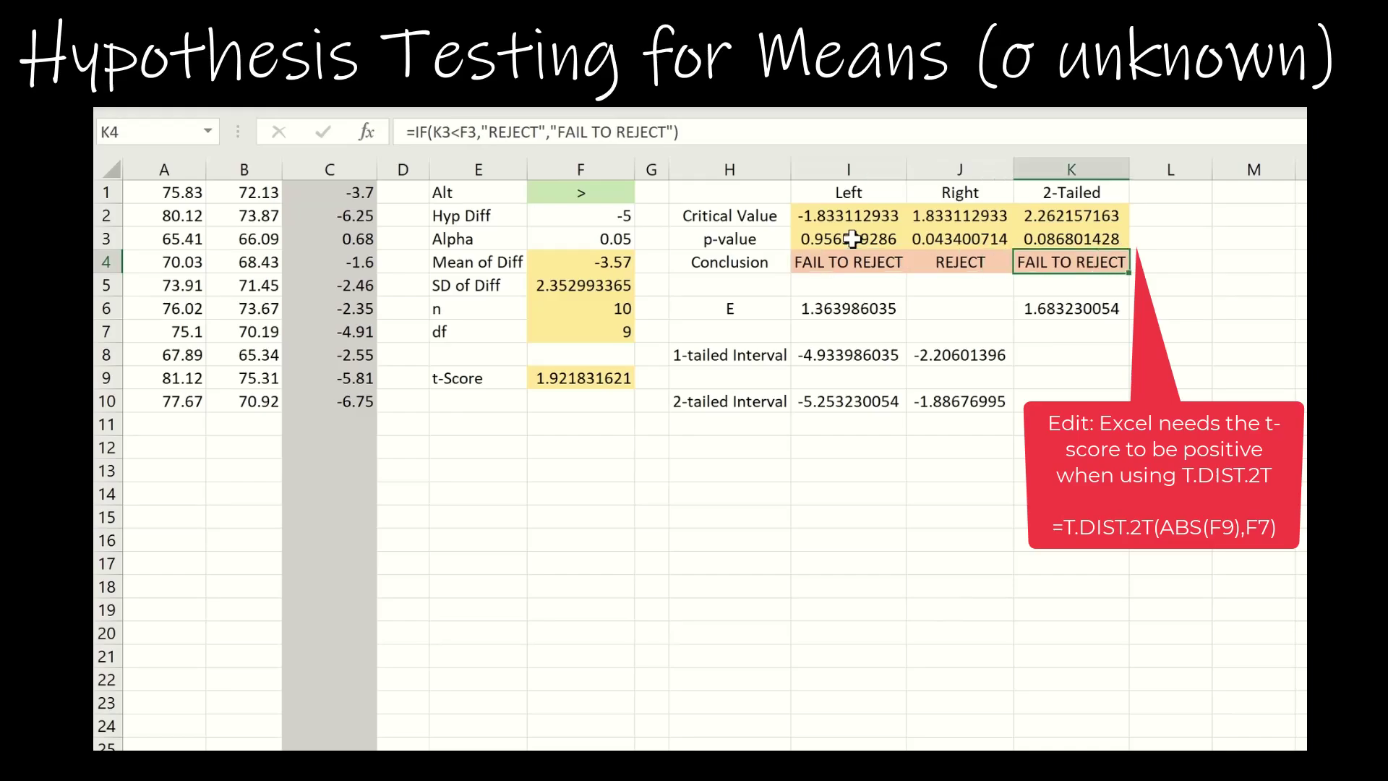
pyautogui.press('Left')
pyautogui.press('Left')
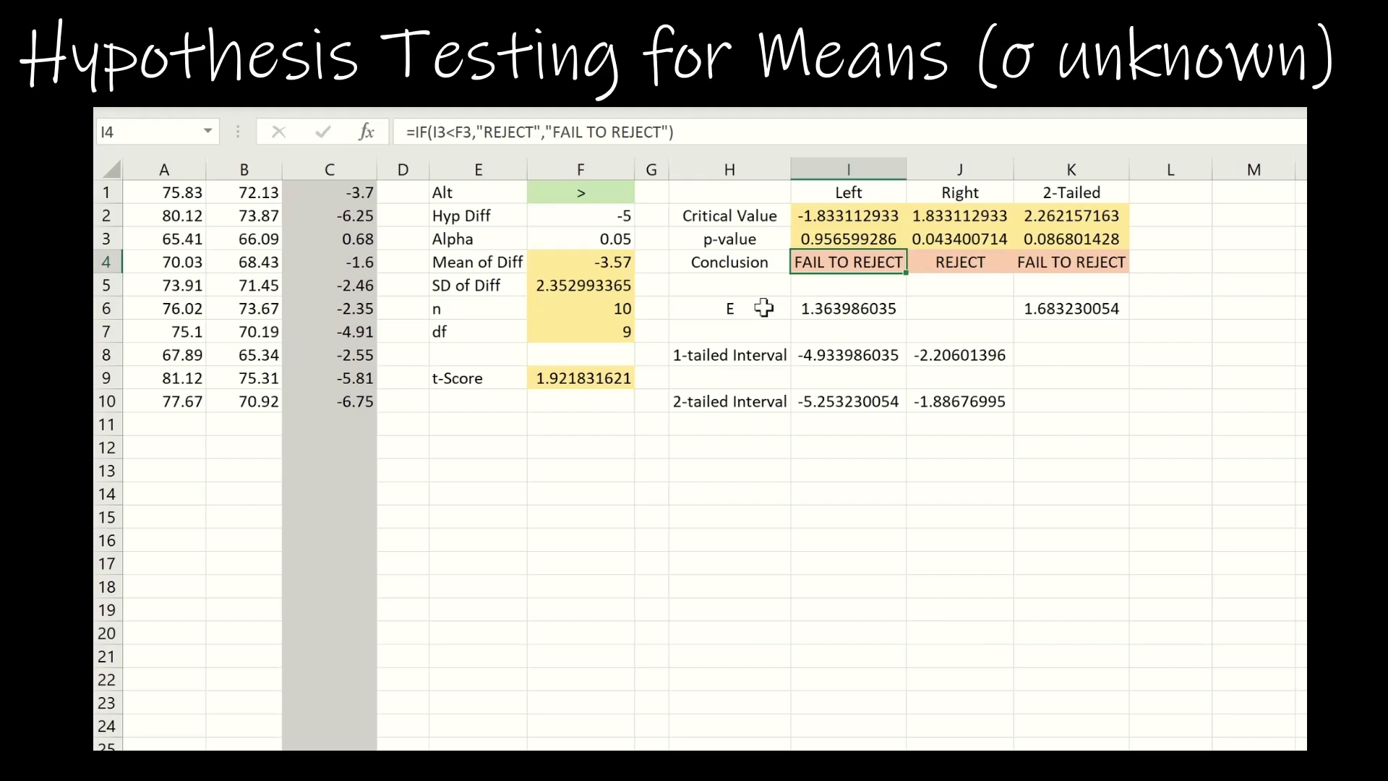
pyautogui.click(840, 308)
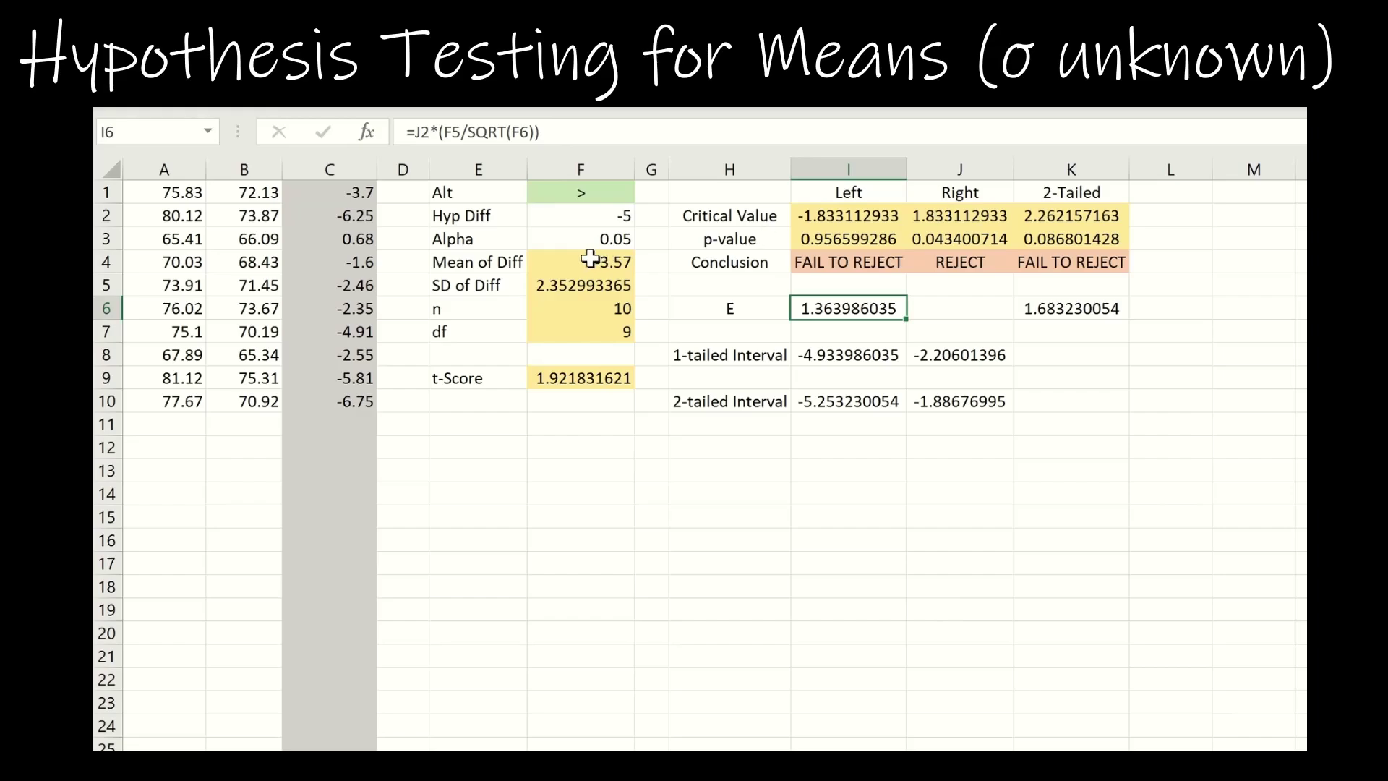
pyautogui.click(1057, 315)
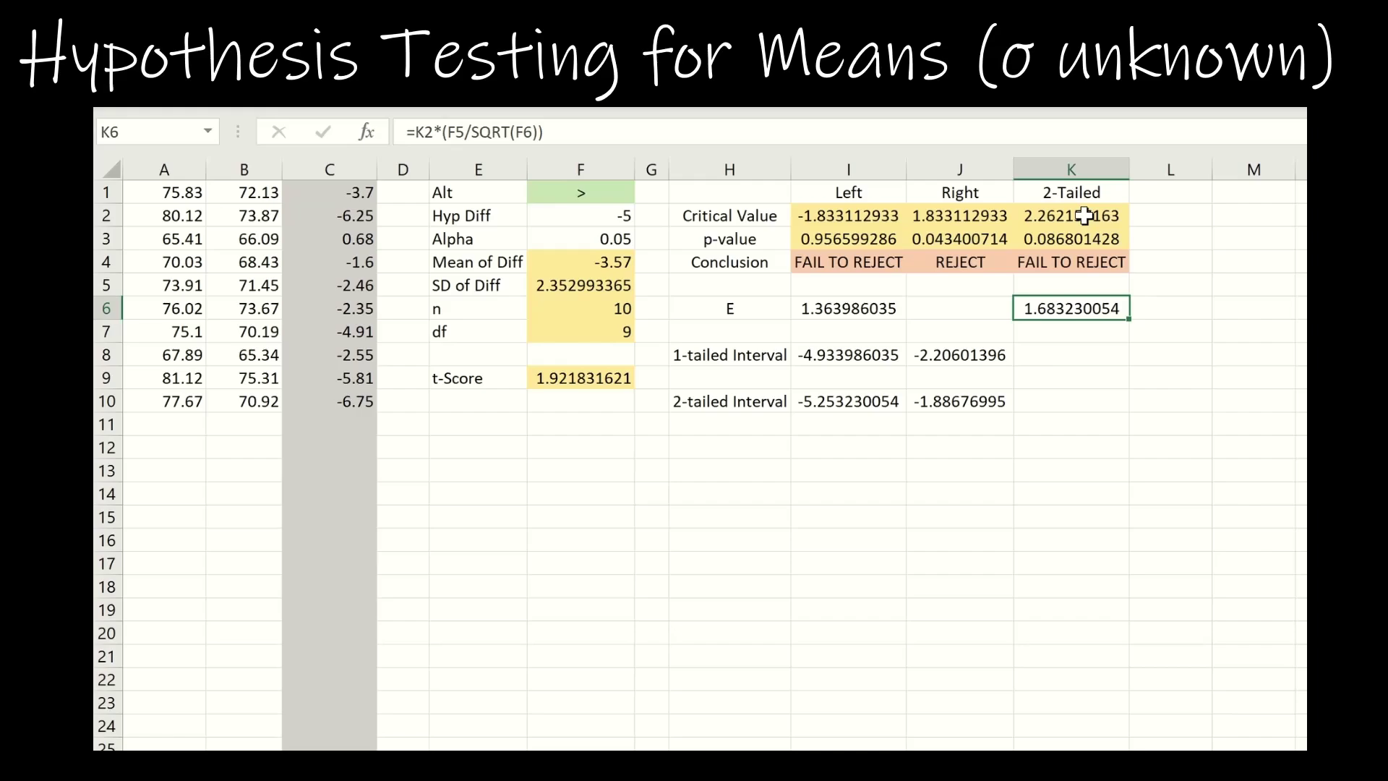
pyautogui.click(829, 356)
pyautogui.click(560, 261)
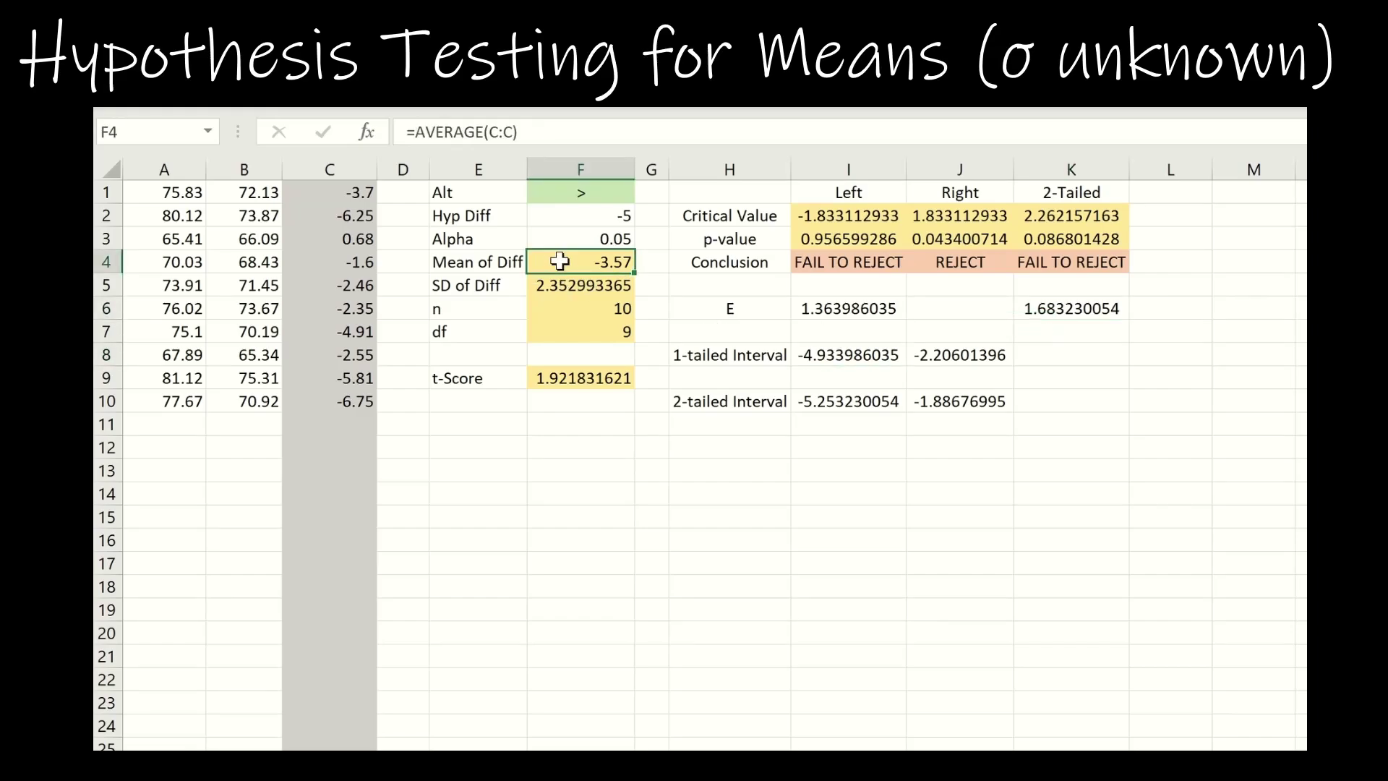
# Check the 1-tailed and 2-tailed interval bound formulas in I8, J8, I10 and J10
pyautogui.click(831, 356)
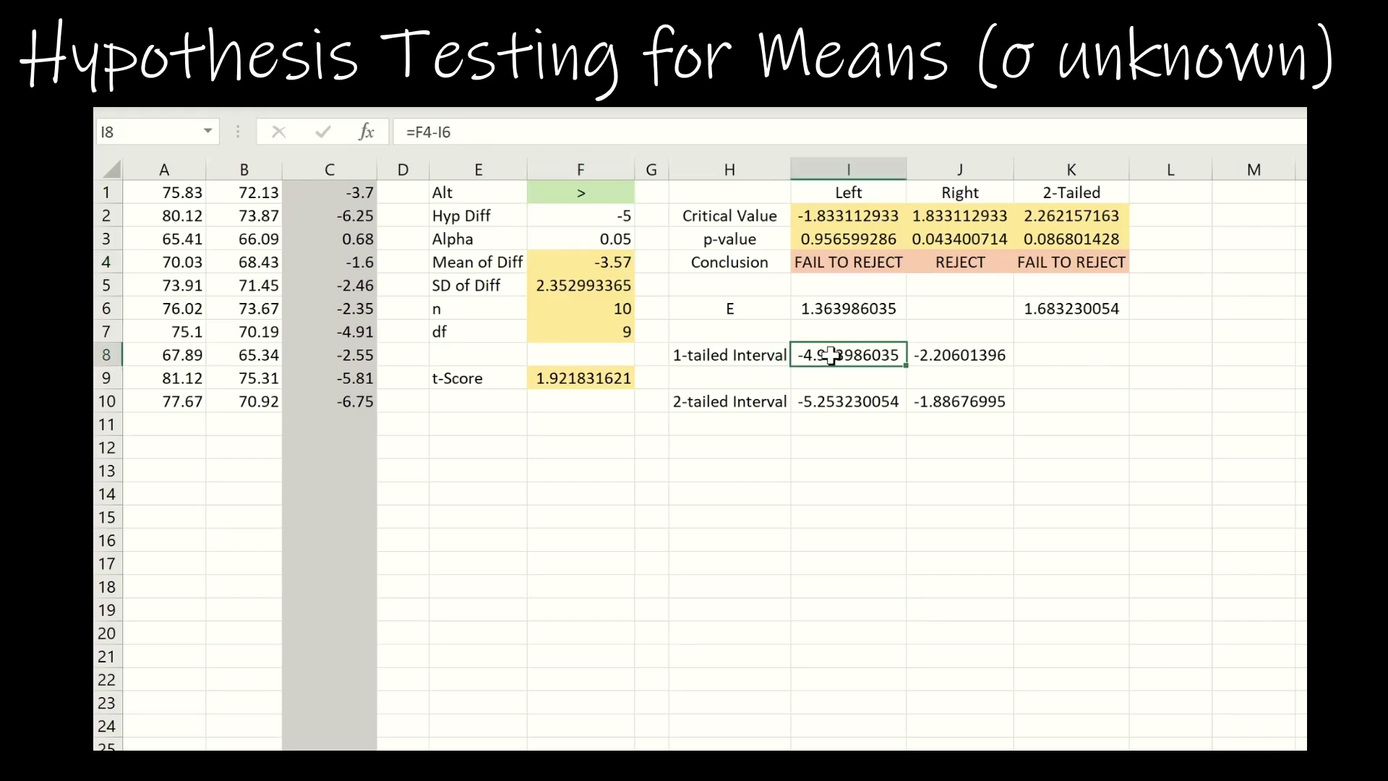
pyautogui.click(935, 356)
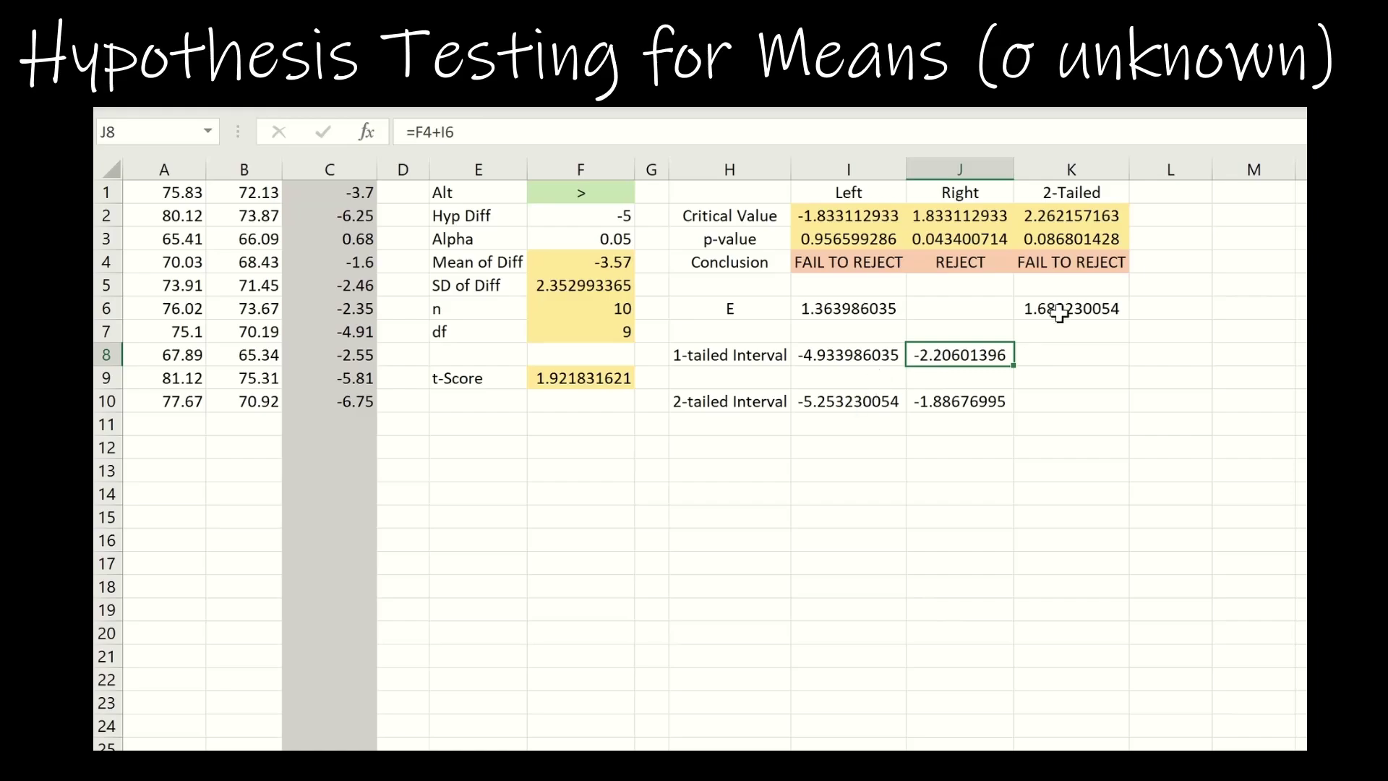
pyautogui.click(876, 405)
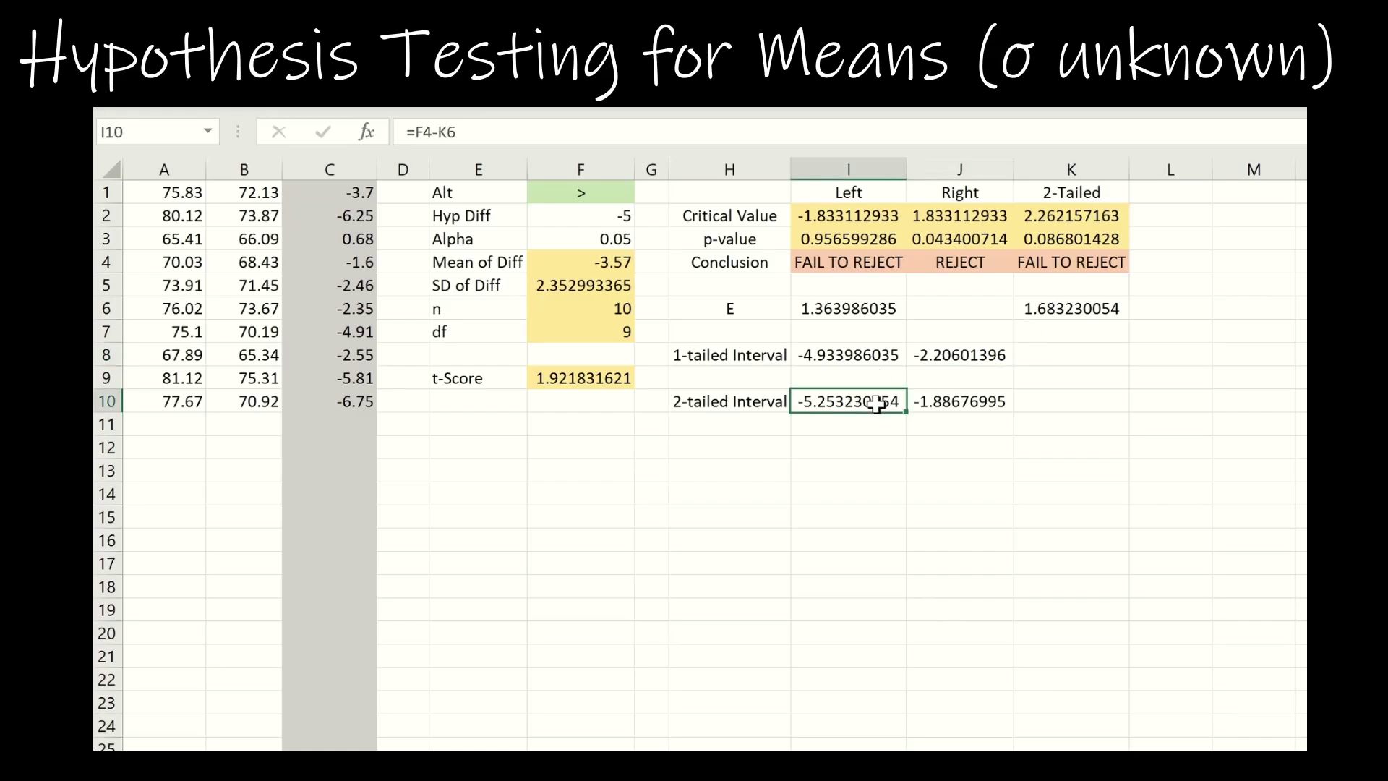
pyautogui.click(943, 404)
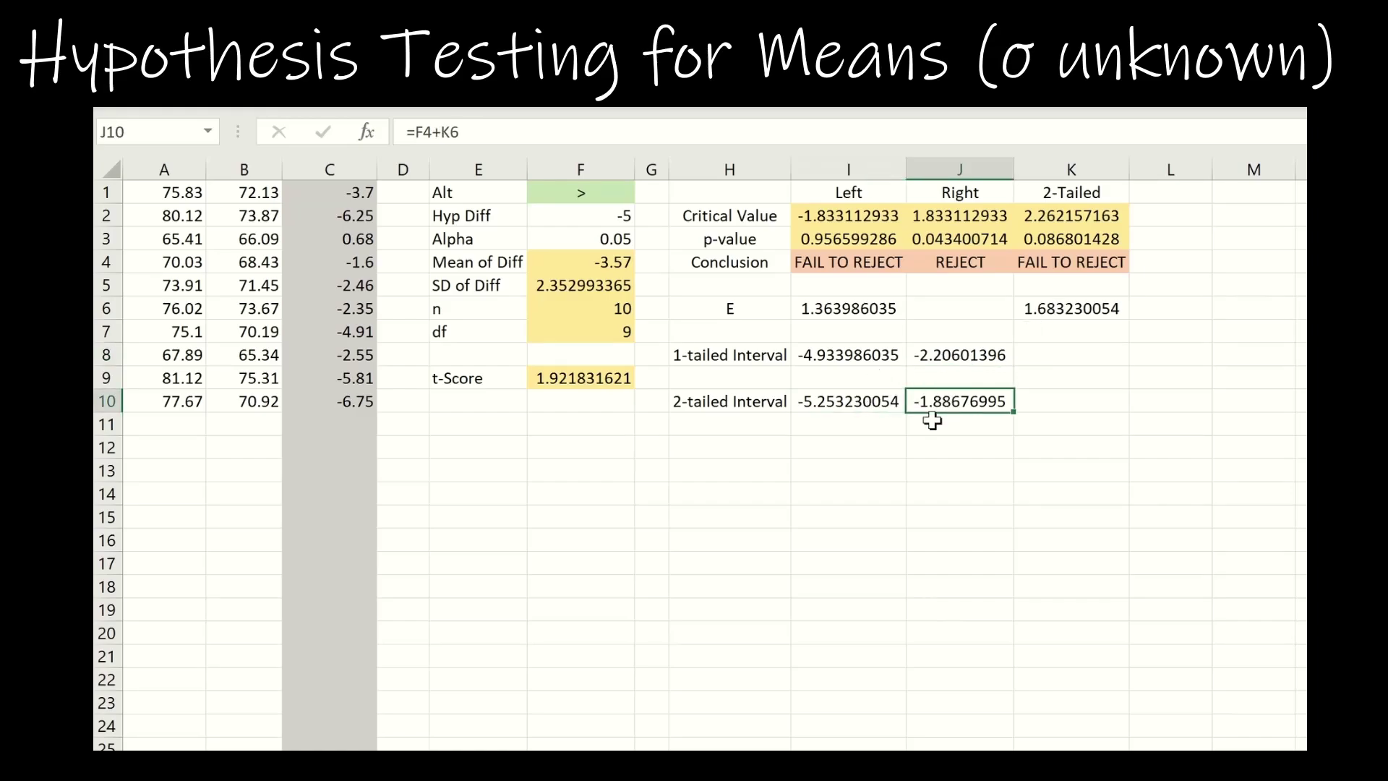
pyautogui.click(882, 613)
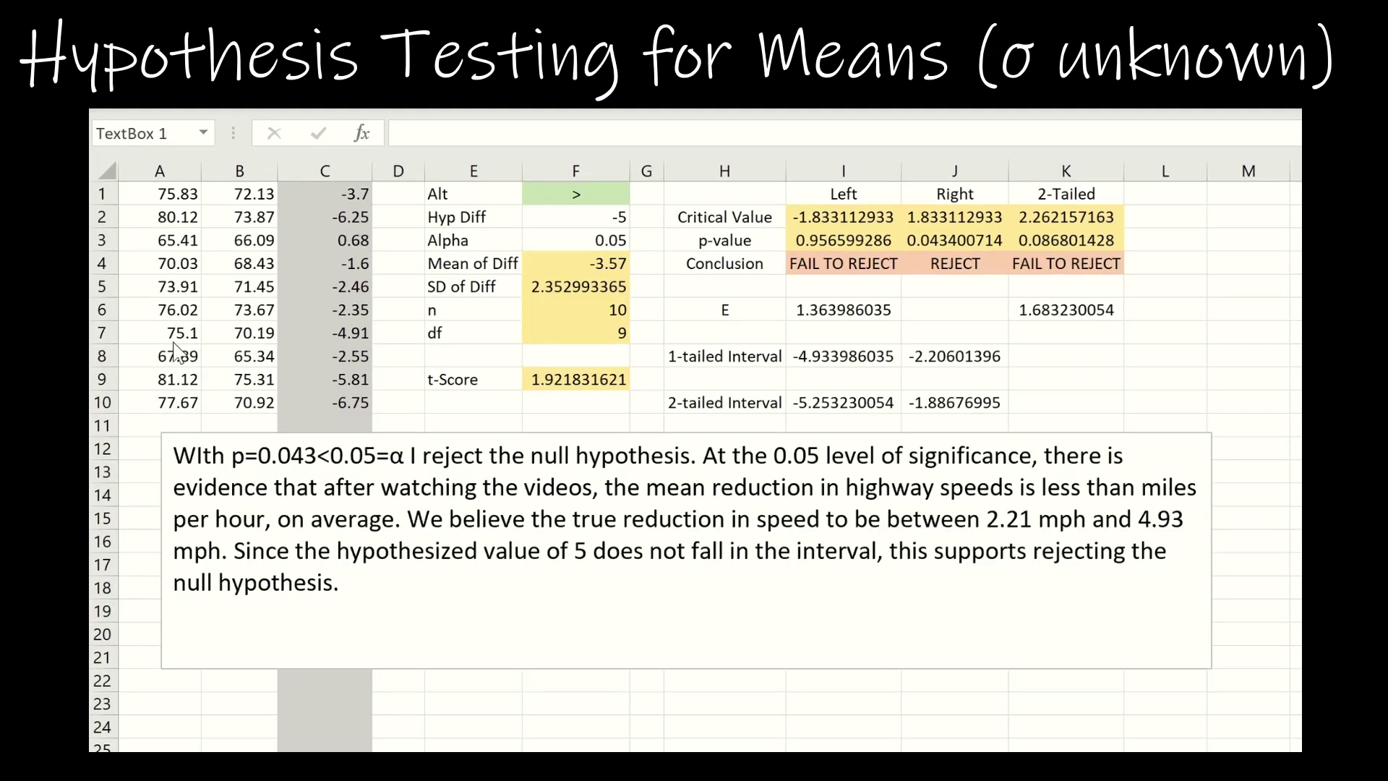
# Fix 'WIth' to 'With' and insert '5' before 'miles' in the conclusion text box
pyautogui.click(210, 454)
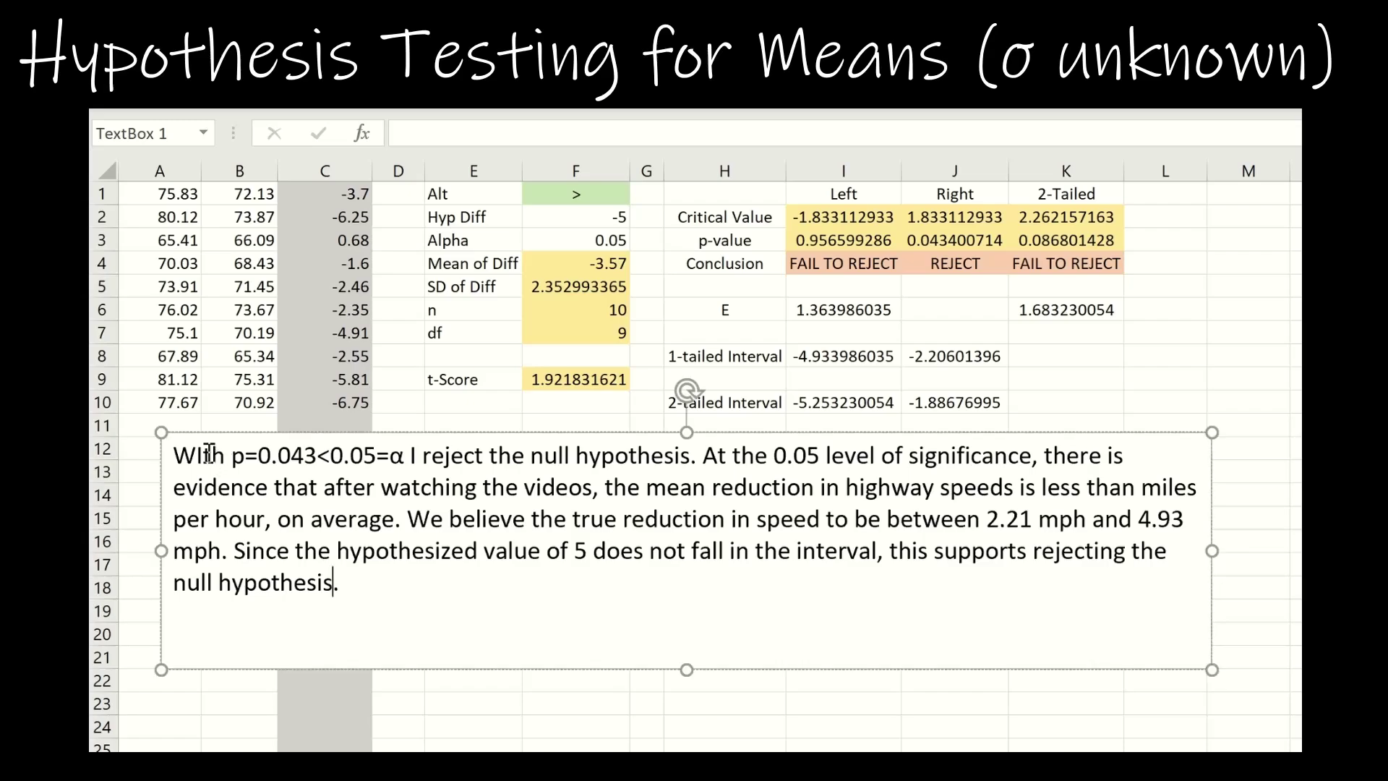
pyautogui.click(208, 454)
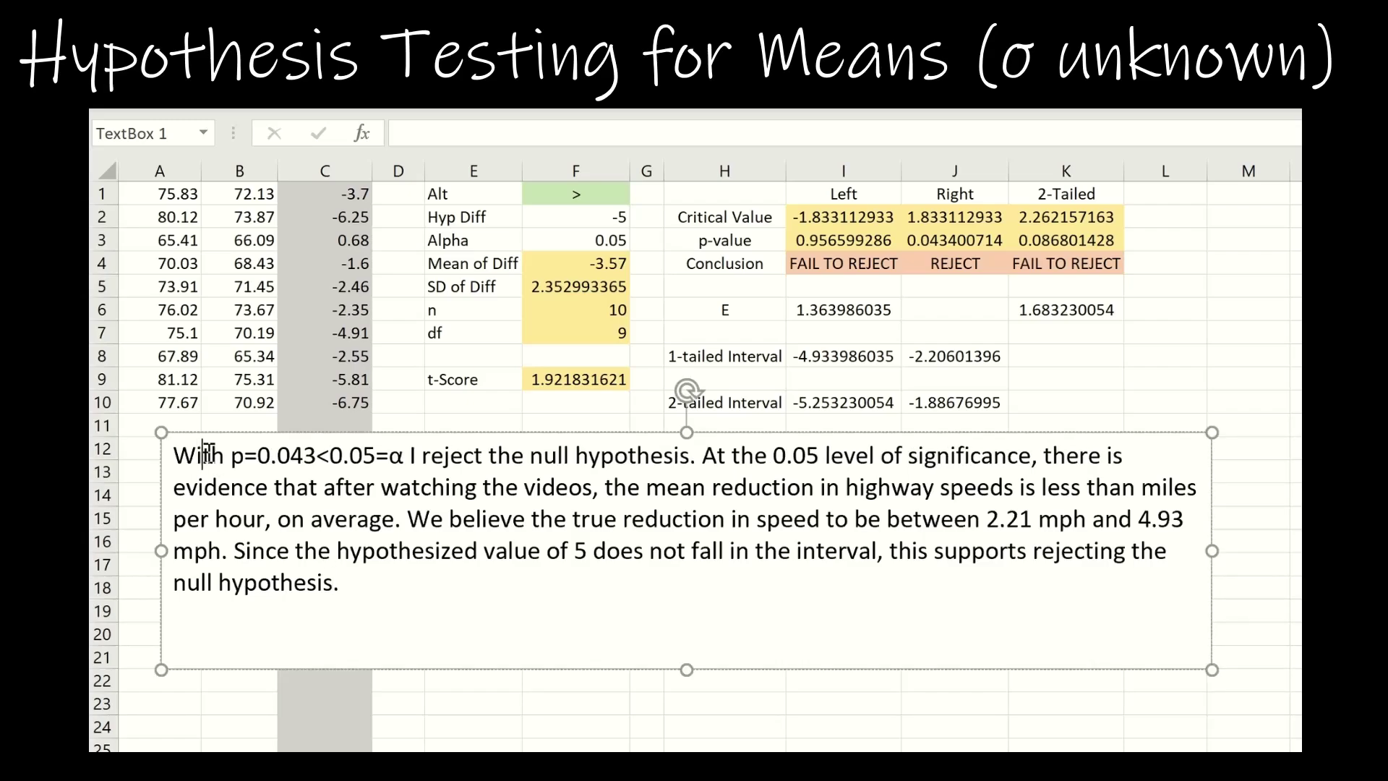
pyautogui.click(390, 621)
pyautogui.click(1140, 488)
pyautogui.write('5')
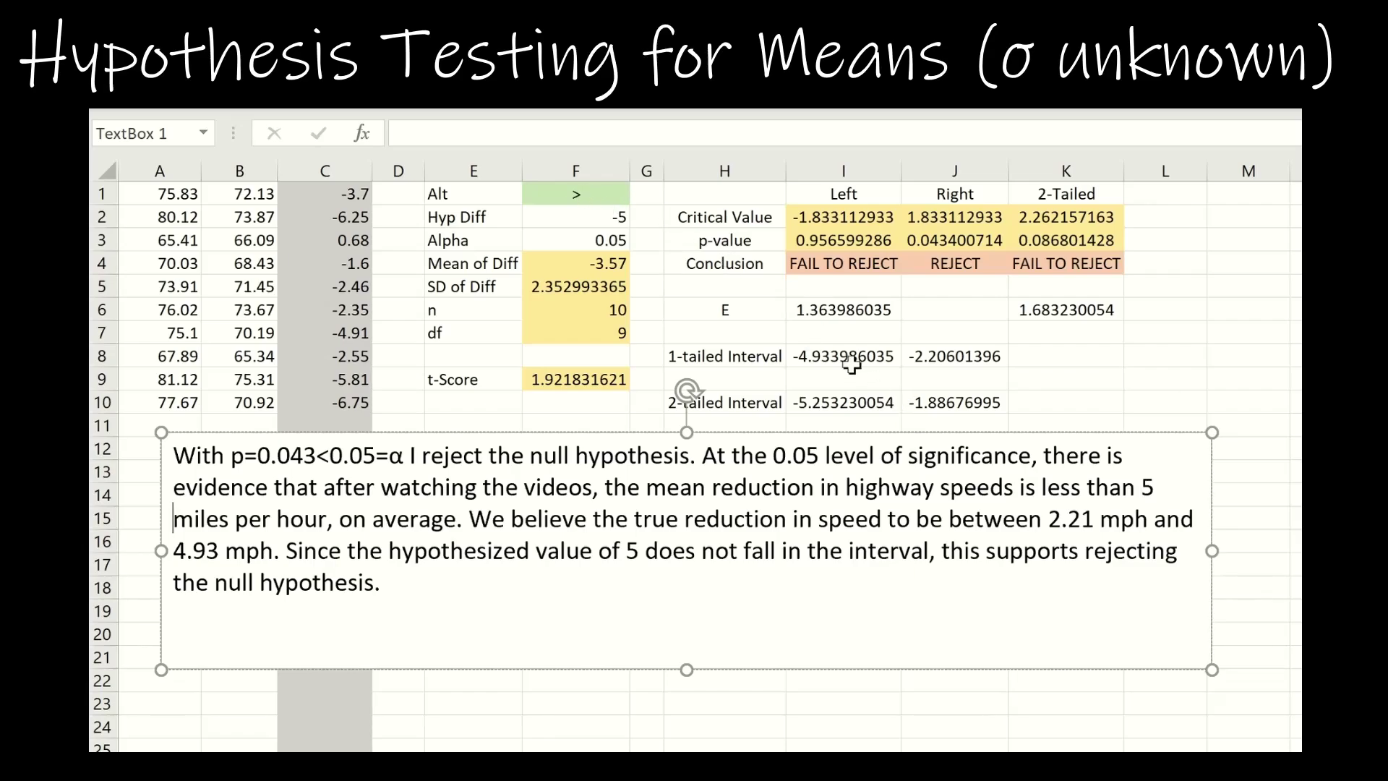
pyautogui.moveTo(845, 362); pyautogui.dragTo(937, 367)
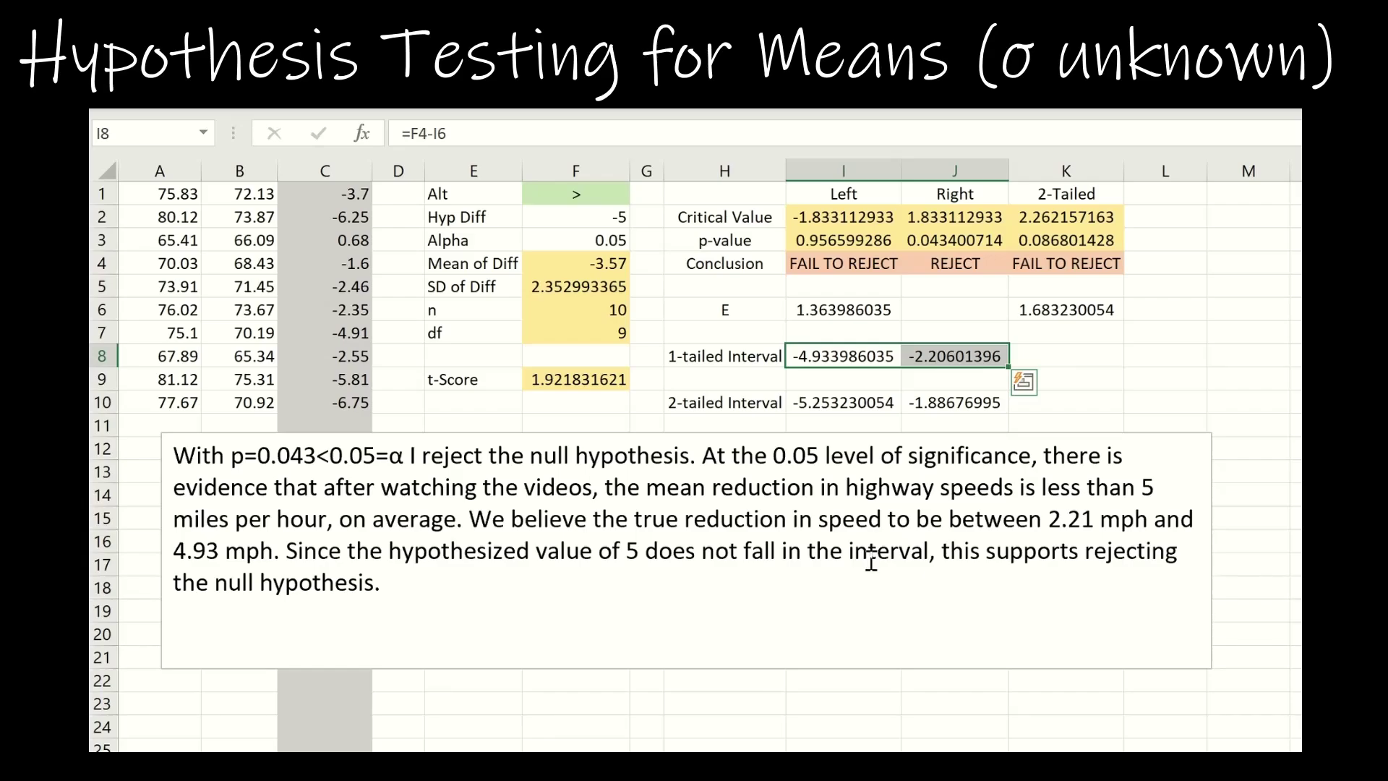
pyautogui.click(634, 614)
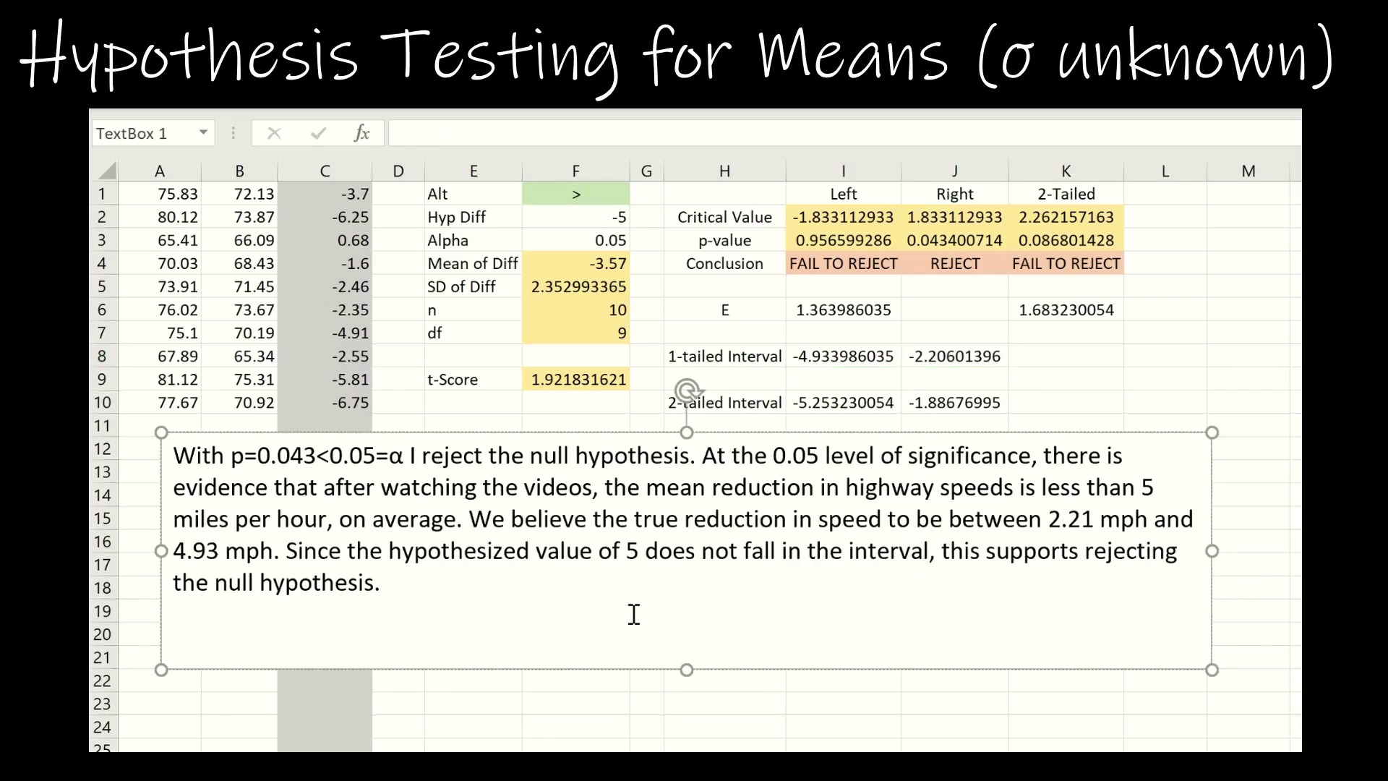